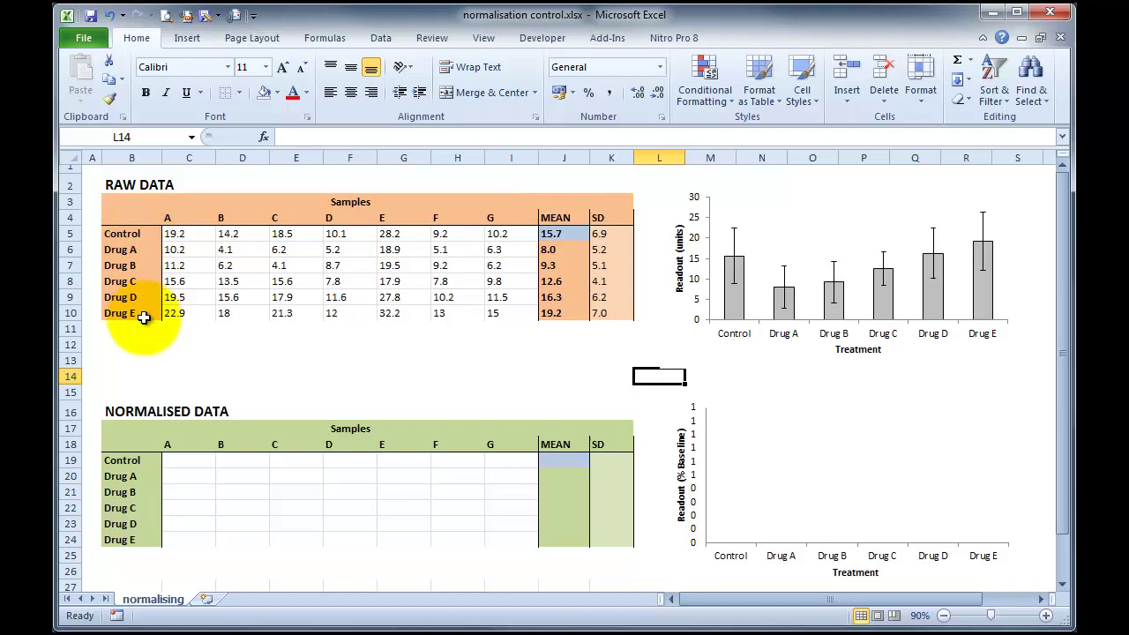
# Review the raw data's treatment rows, from Control through Drug E, including the control readings for samples A to G
pyautogui.click(131, 234)
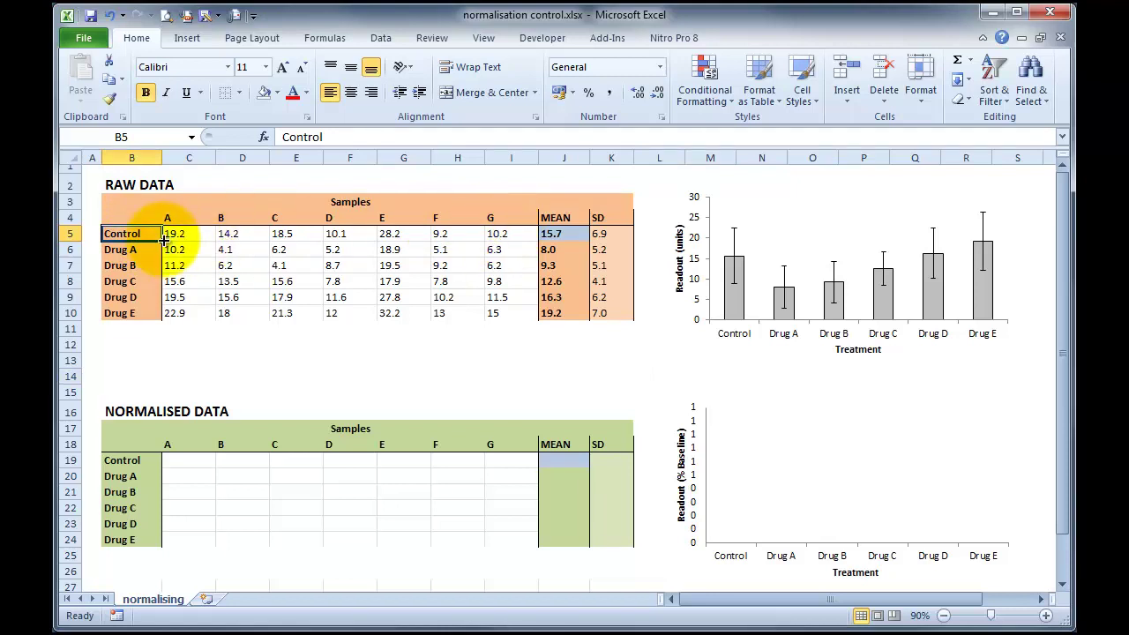
pyautogui.moveTo(179, 234); pyautogui.dragTo(494, 232)
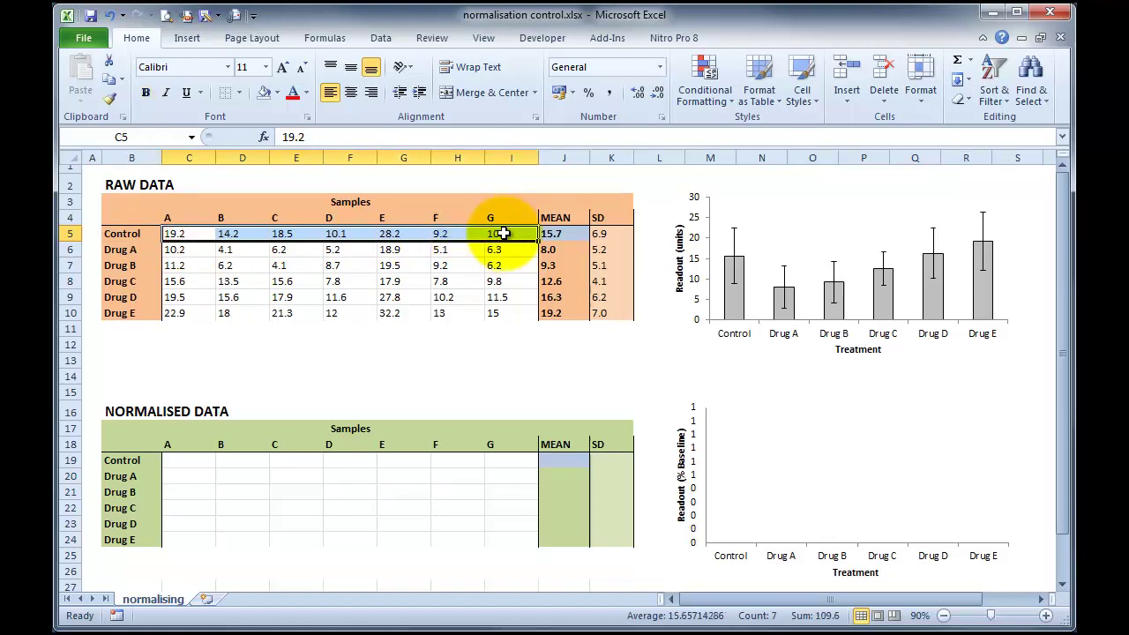
pyautogui.click(126, 249)
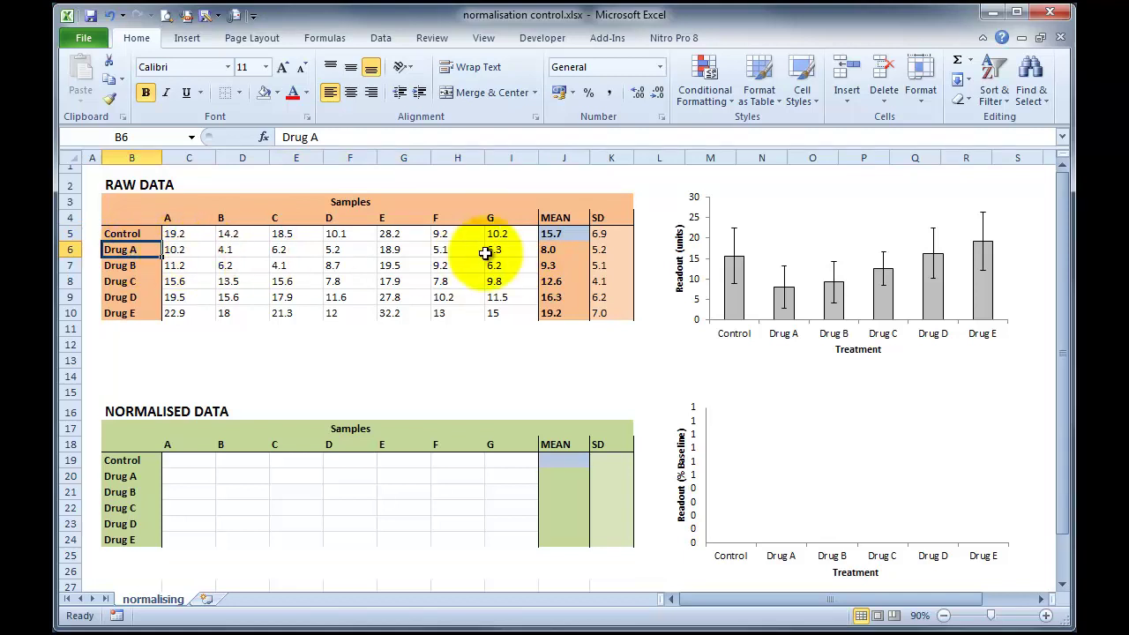
pyautogui.click(143, 264)
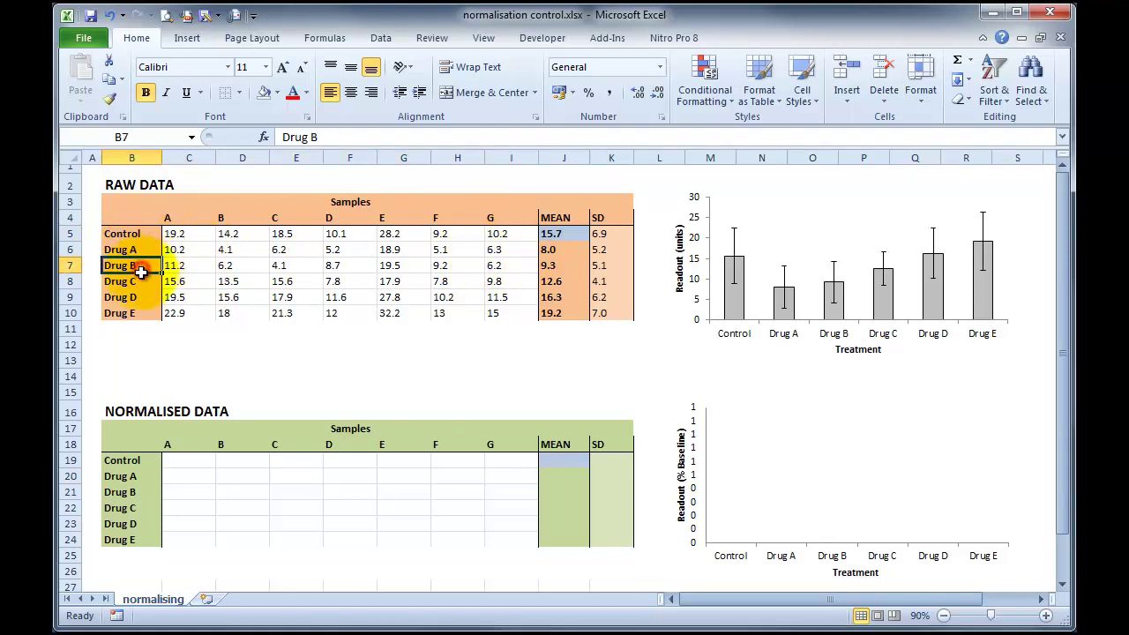
pyautogui.click(141, 282)
pyautogui.click(143, 298)
pyautogui.click(144, 313)
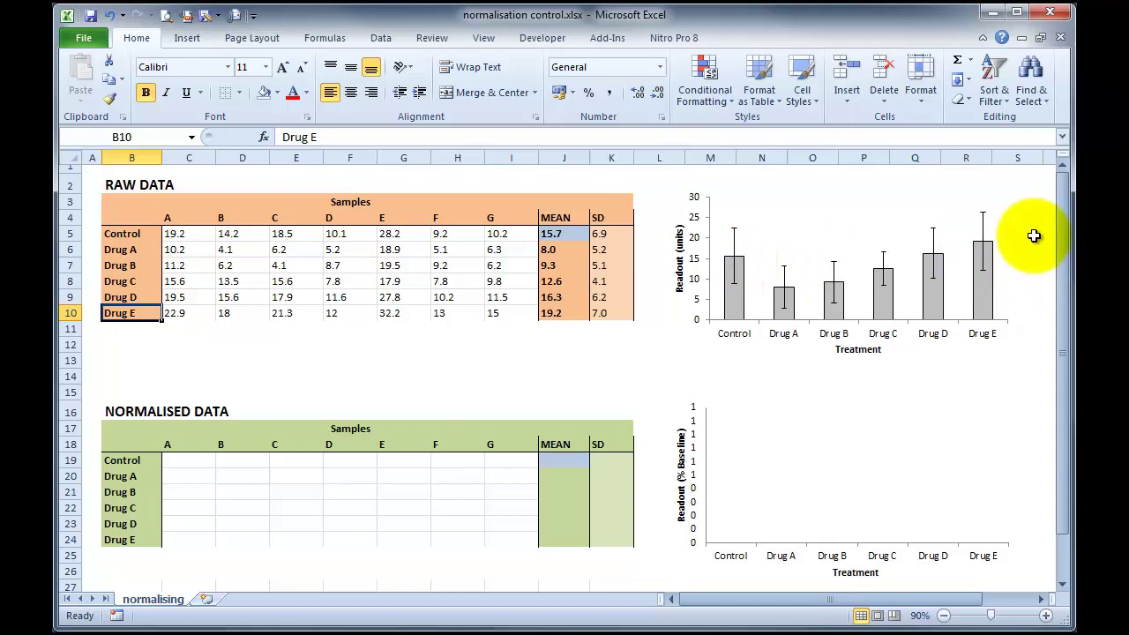
# Examine the raw readings of individual samples, comparing the control value with the Drug A to Drug E values in each sample column
pyautogui.click(182, 234)
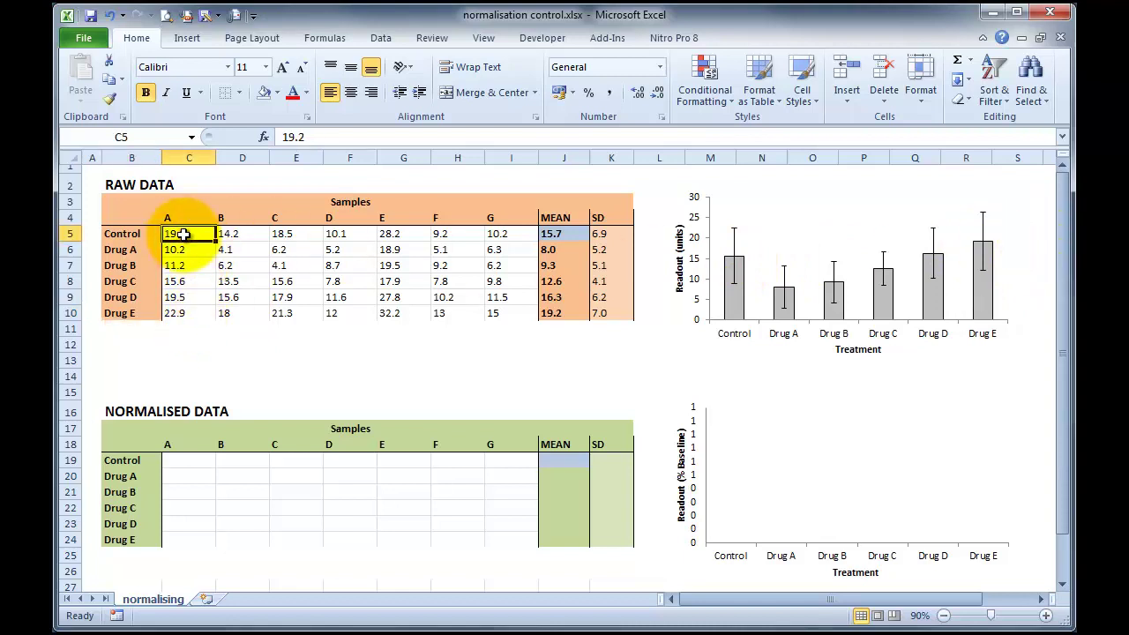
pyautogui.moveTo(179, 315); pyautogui.dragTo(181, 252)
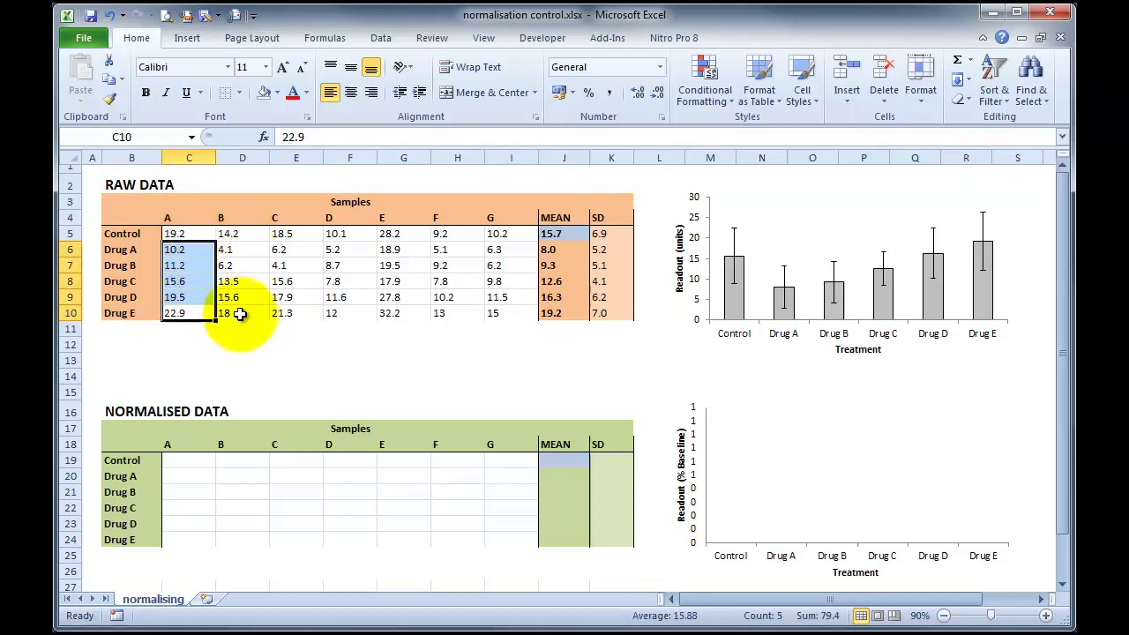
pyautogui.moveTo(240, 315); pyautogui.dragTo(235, 252)
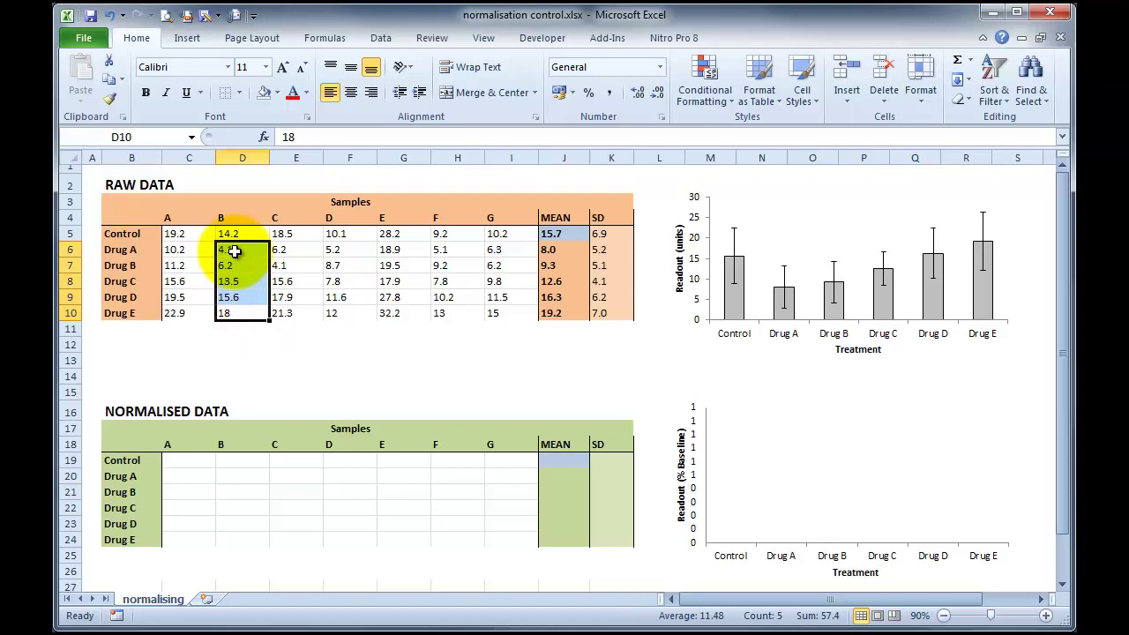
pyautogui.click(172, 219)
pyautogui.click(220, 218)
pyautogui.click(276, 218)
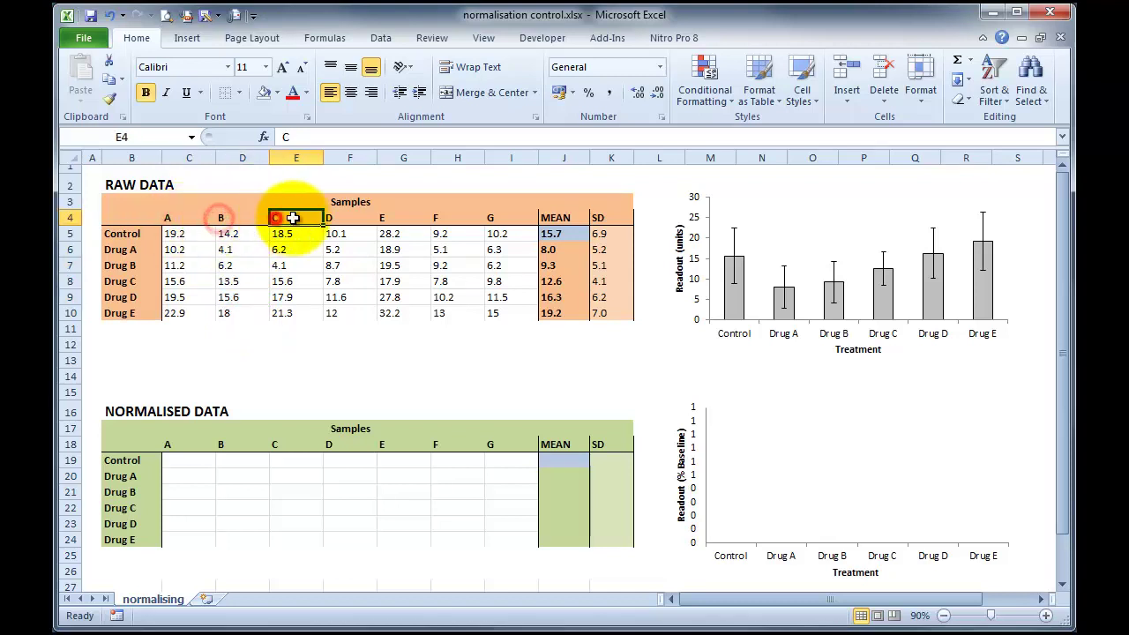
pyautogui.click(328, 217)
pyautogui.click(343, 250)
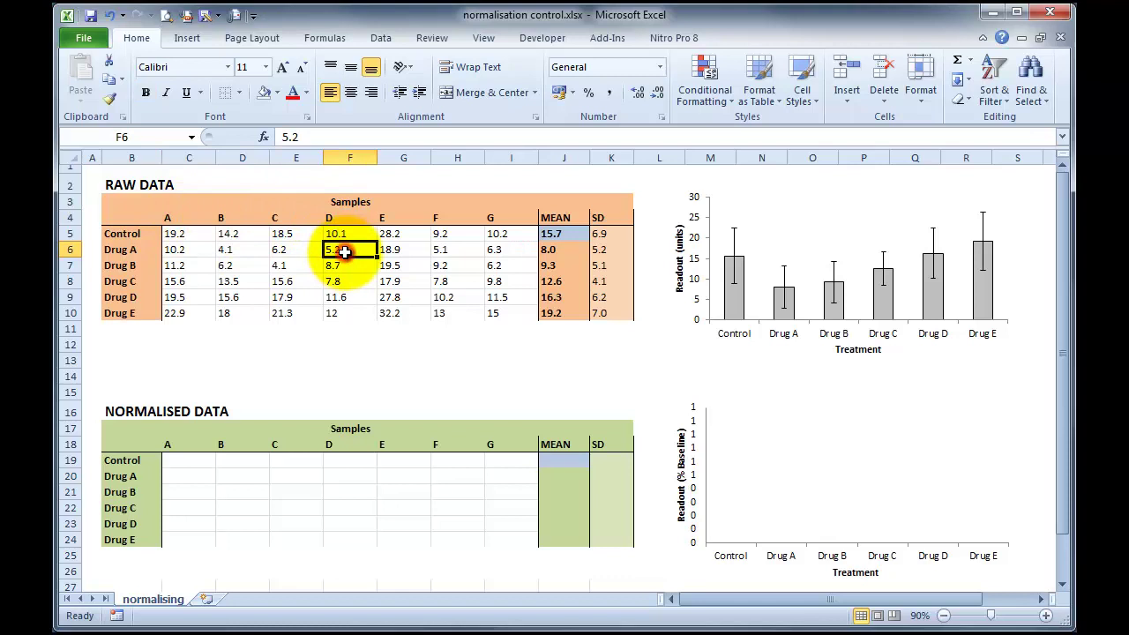
pyautogui.click(294, 265)
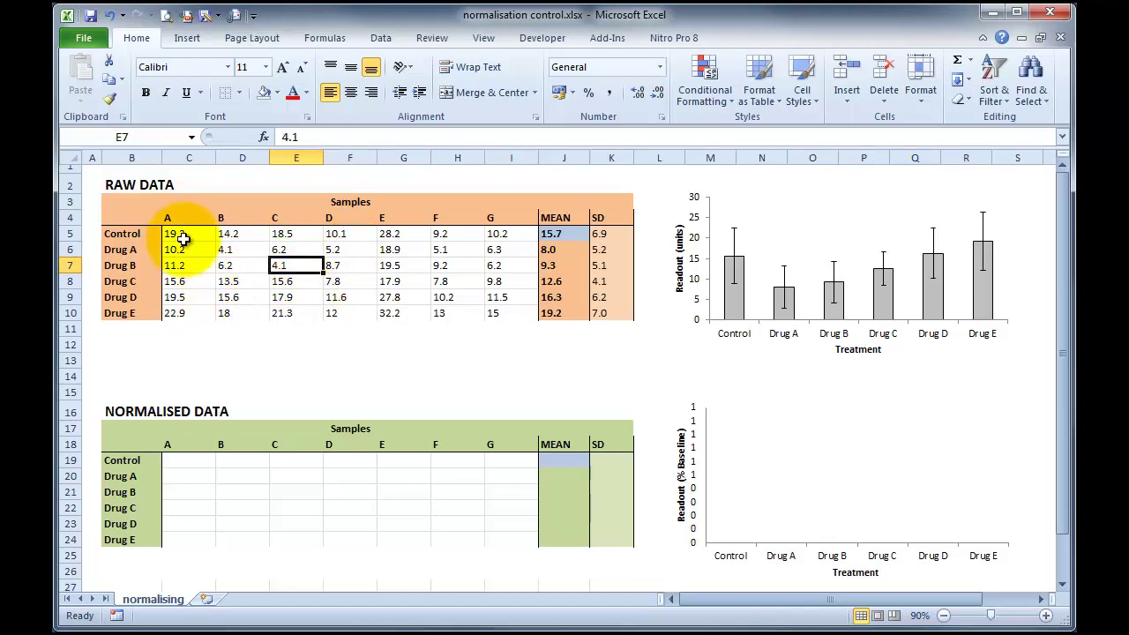
# Check the raw control values for samples A to G and the control mean cells in the raw and normalised tables
pyautogui.moveTo(176, 233); pyautogui.dragTo(517, 234)
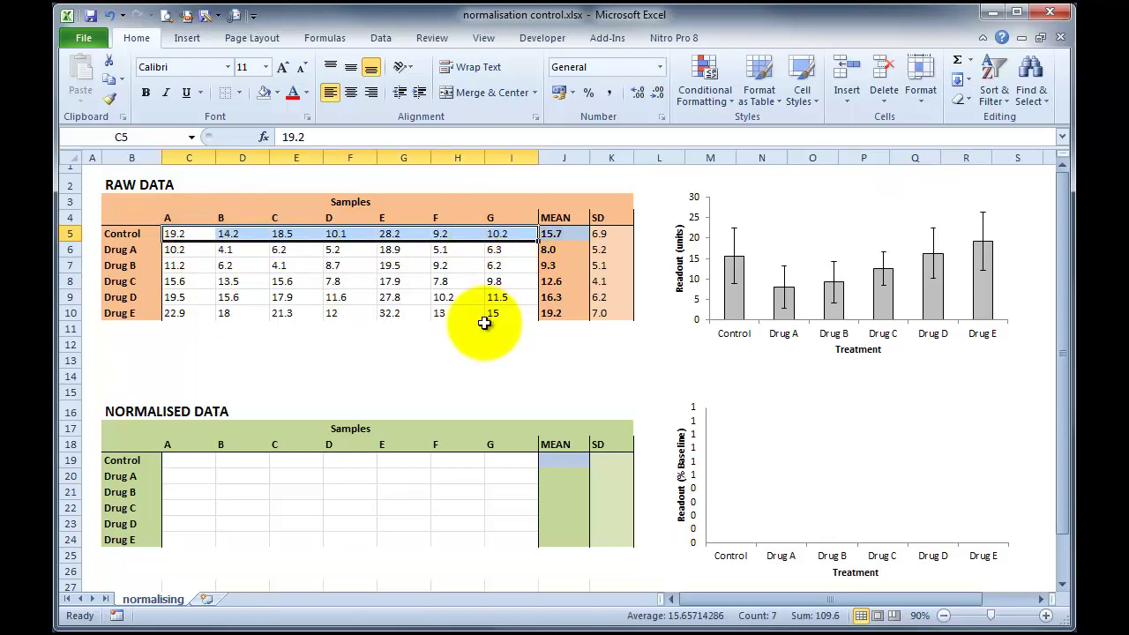
pyautogui.click(566, 233)
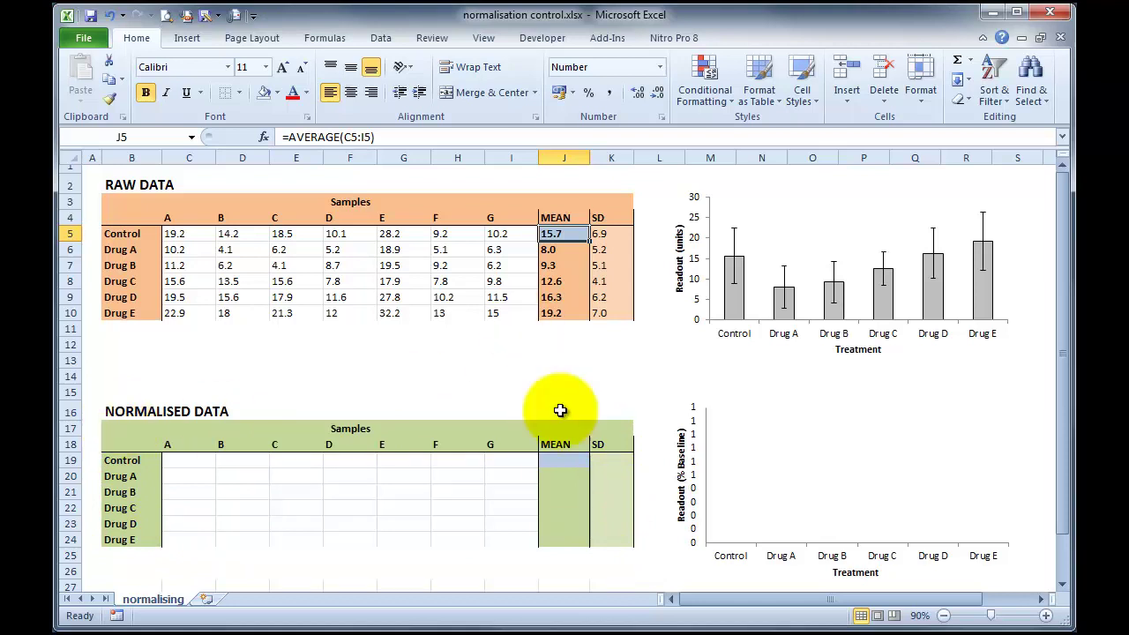
pyautogui.click(563, 457)
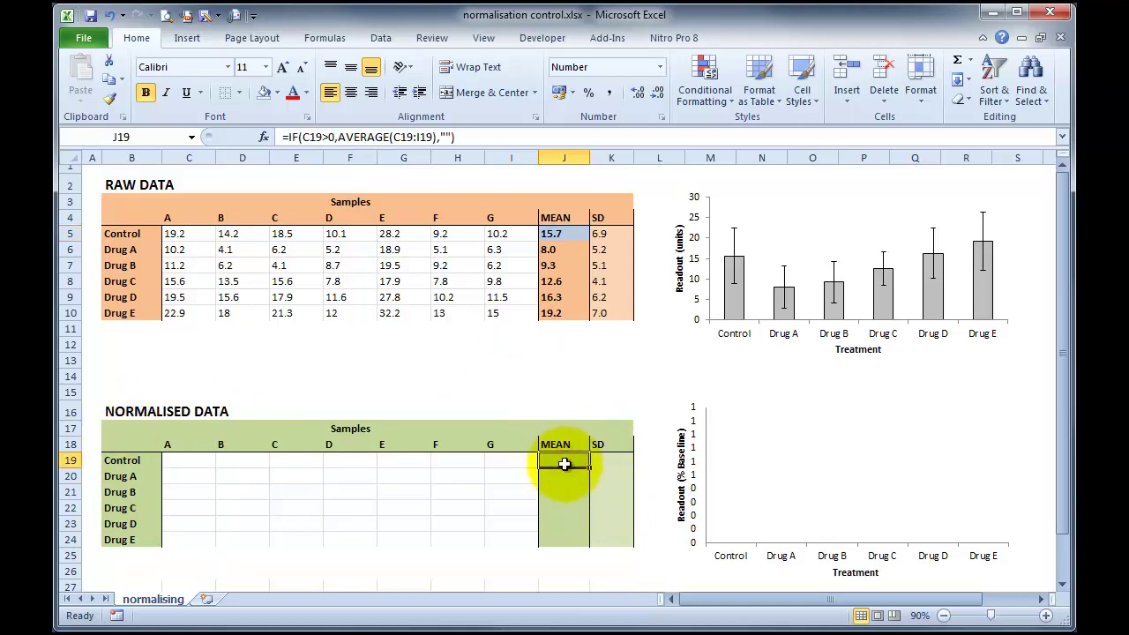
# Enter the formula =C5/$J$5*100 in C19 to normalise sample A's control value to the control mean
pyautogui.click(185, 465)
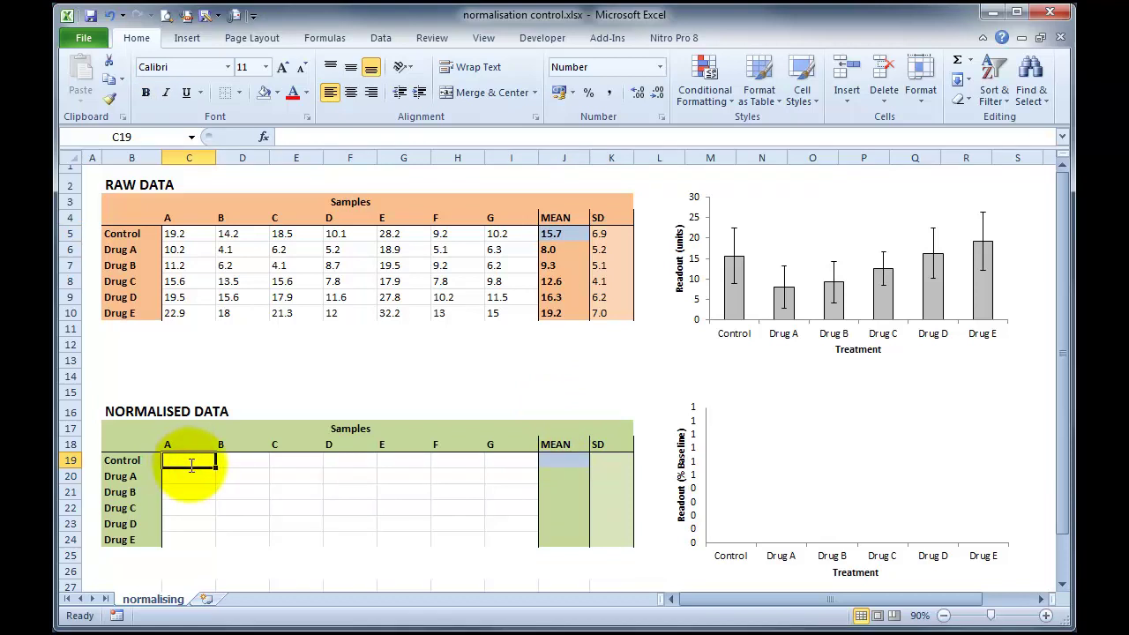
pyautogui.write('=')
pyautogui.click(186, 234)
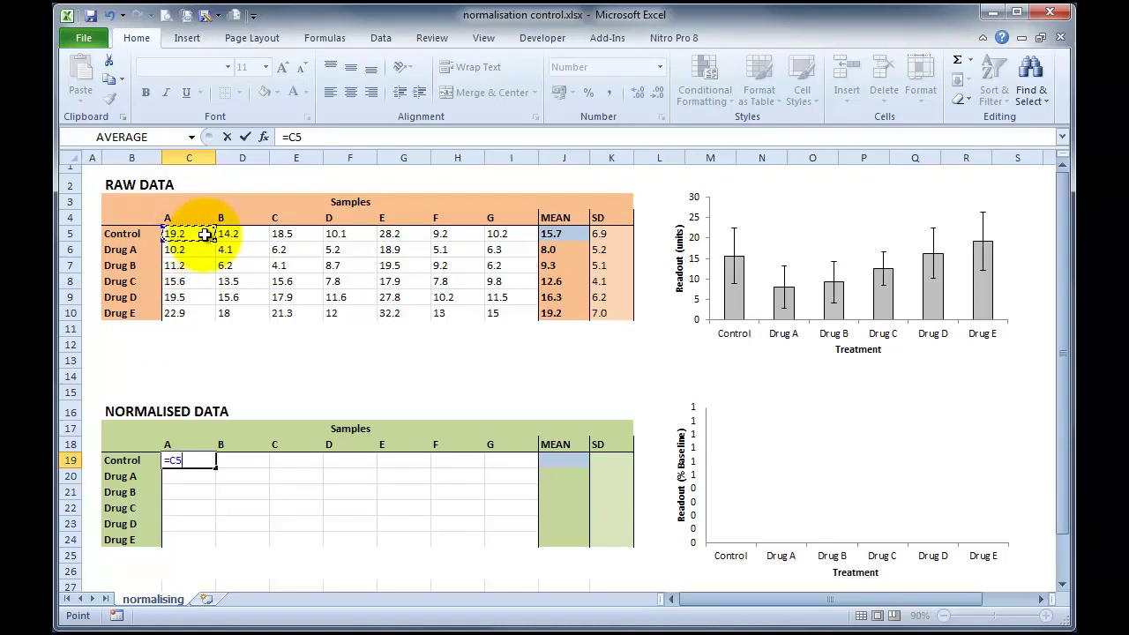
pyautogui.write('/')
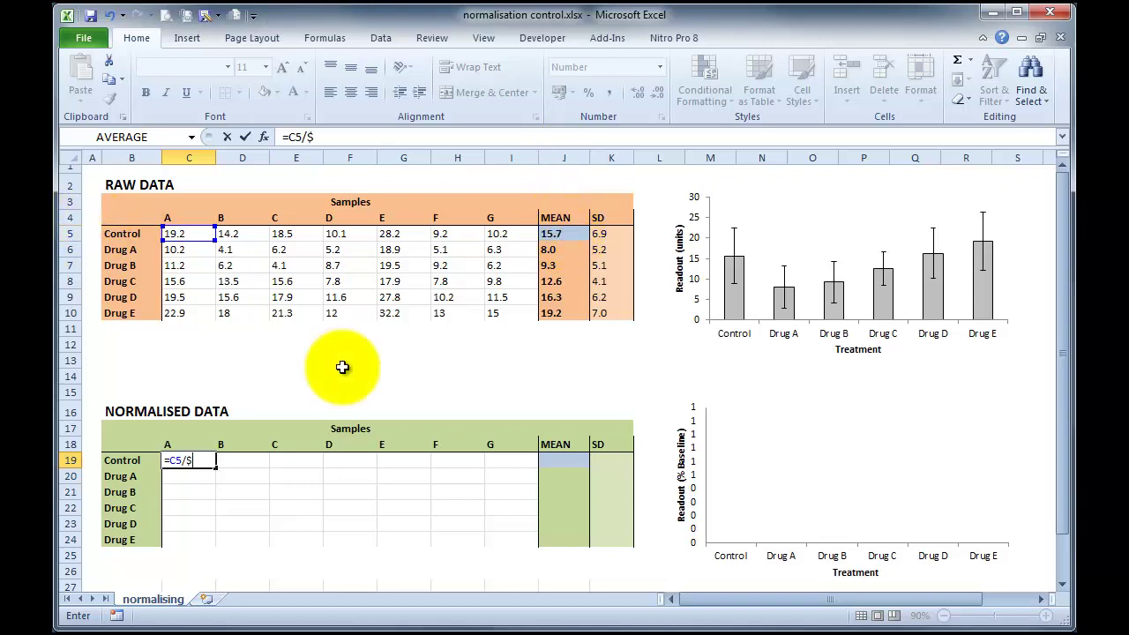
pyautogui.write('$5*100')
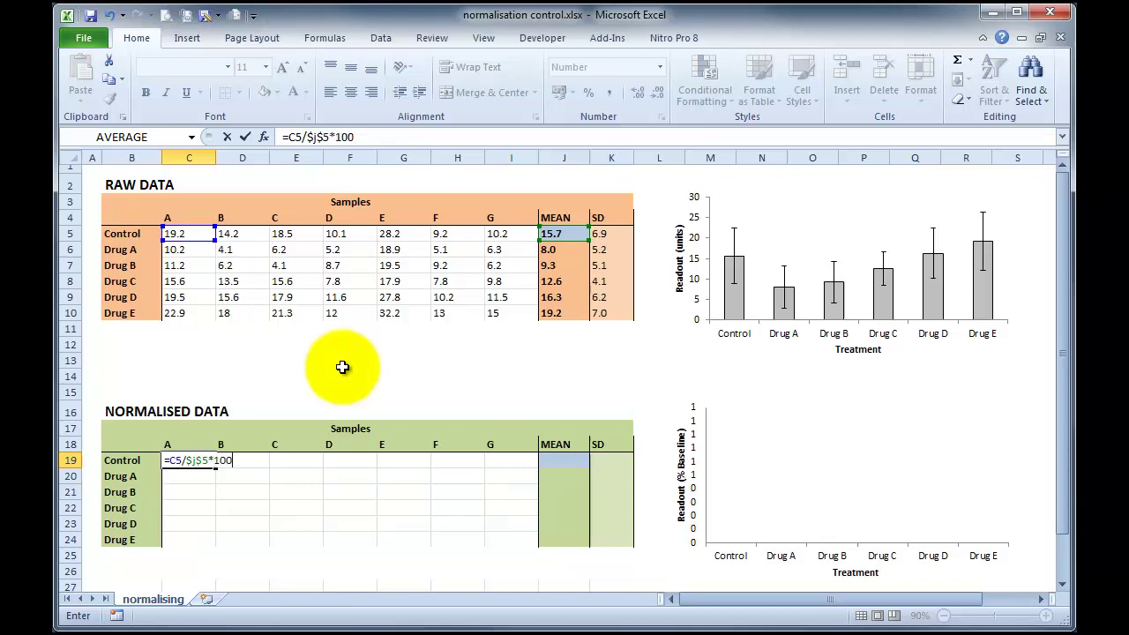
pyautogui.press('Return')
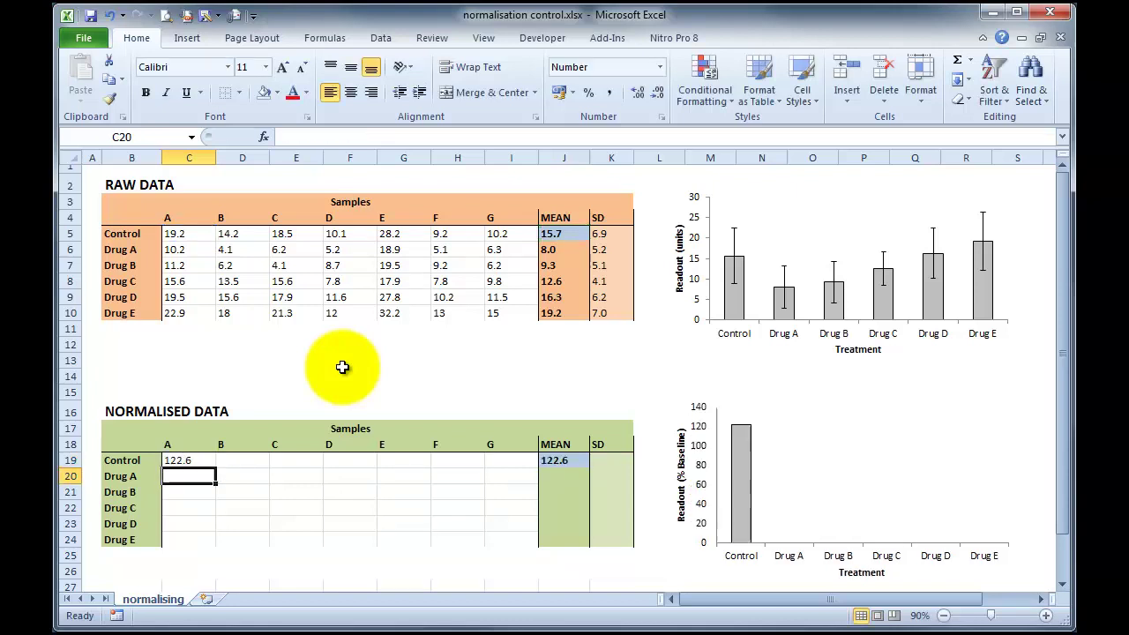
# Fill the C19 normalisation formula across samples A to G and down to the Drug E row, covering C19:I24
pyautogui.click(188, 459)
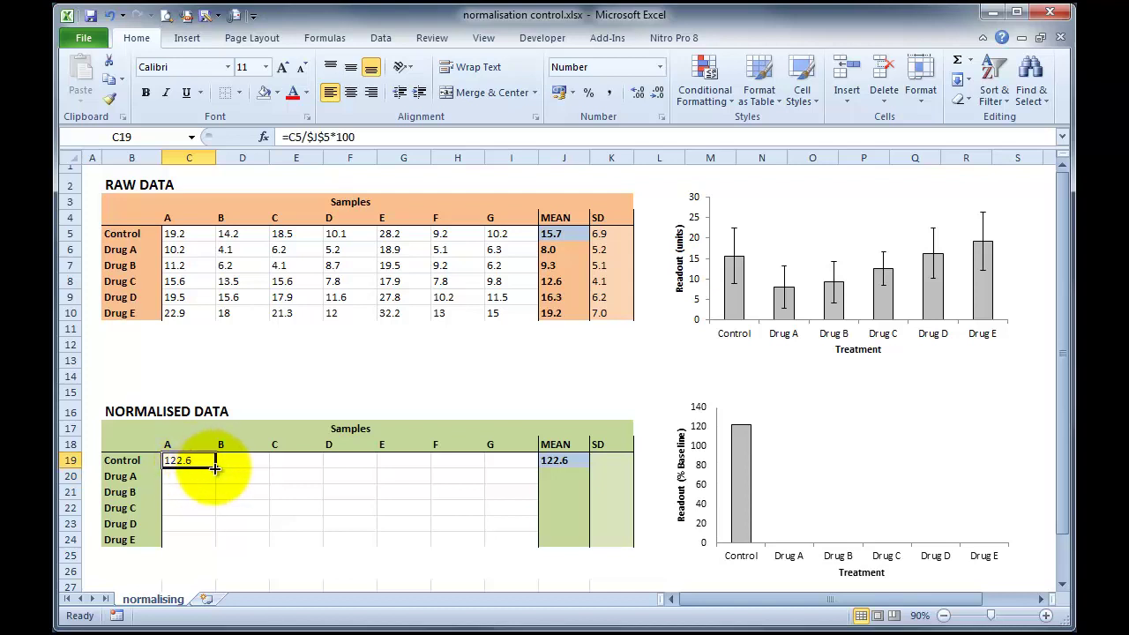
pyautogui.moveTo(215, 469); pyautogui.dragTo(522, 470)
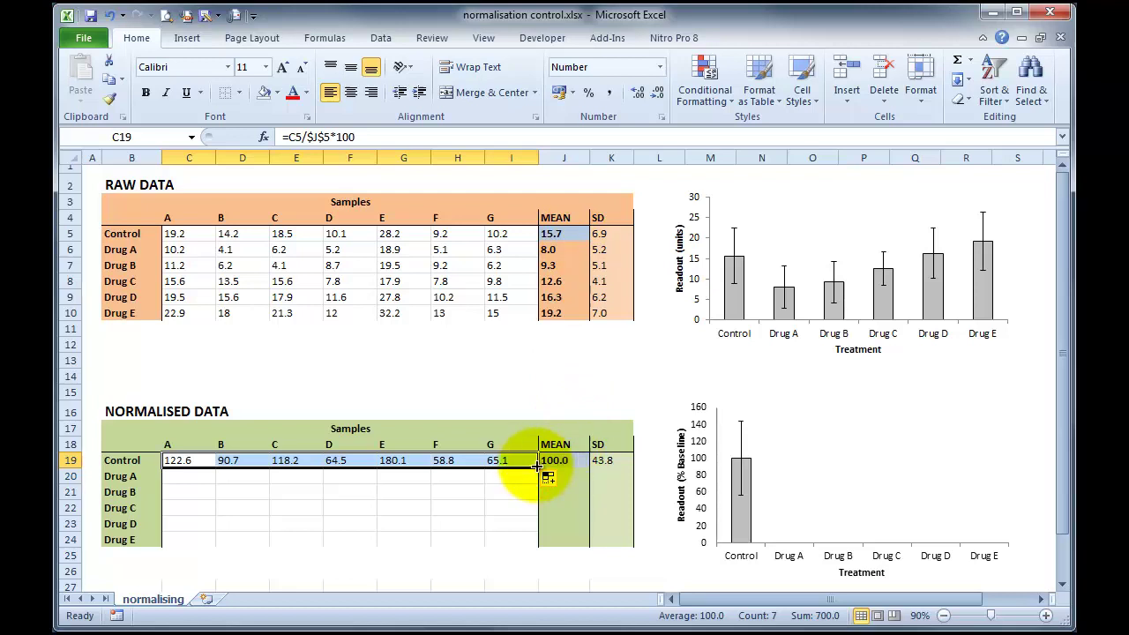
pyautogui.moveTo(536, 467); pyautogui.dragTo(537, 547)
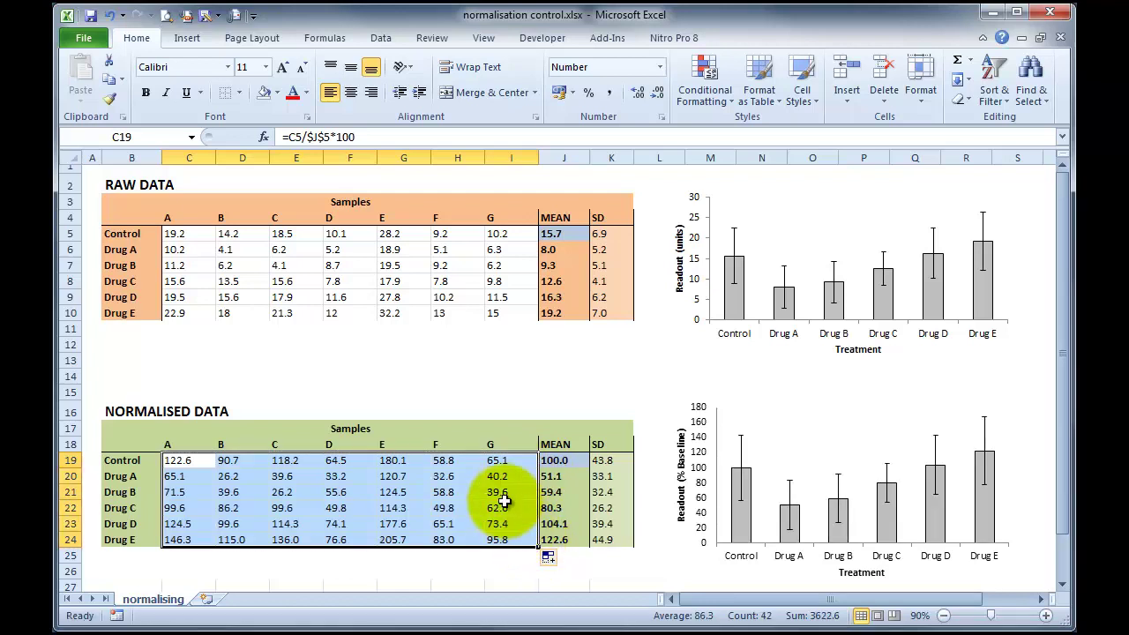
pyautogui.click(497, 508)
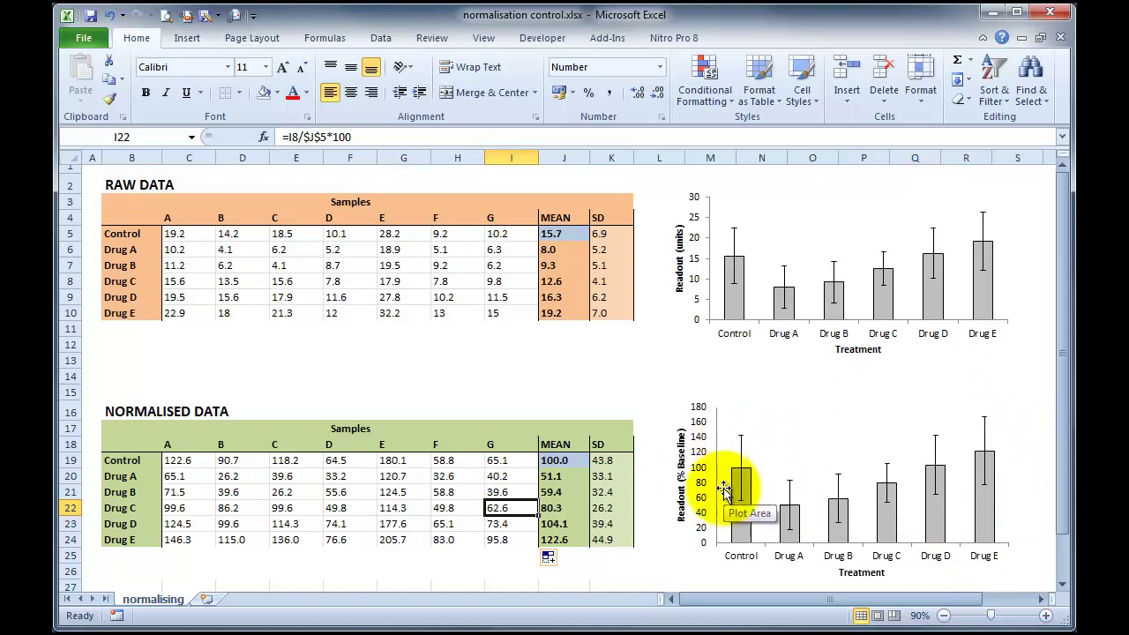
pyautogui.moveTo(177, 459); pyautogui.dragTo(520, 540)
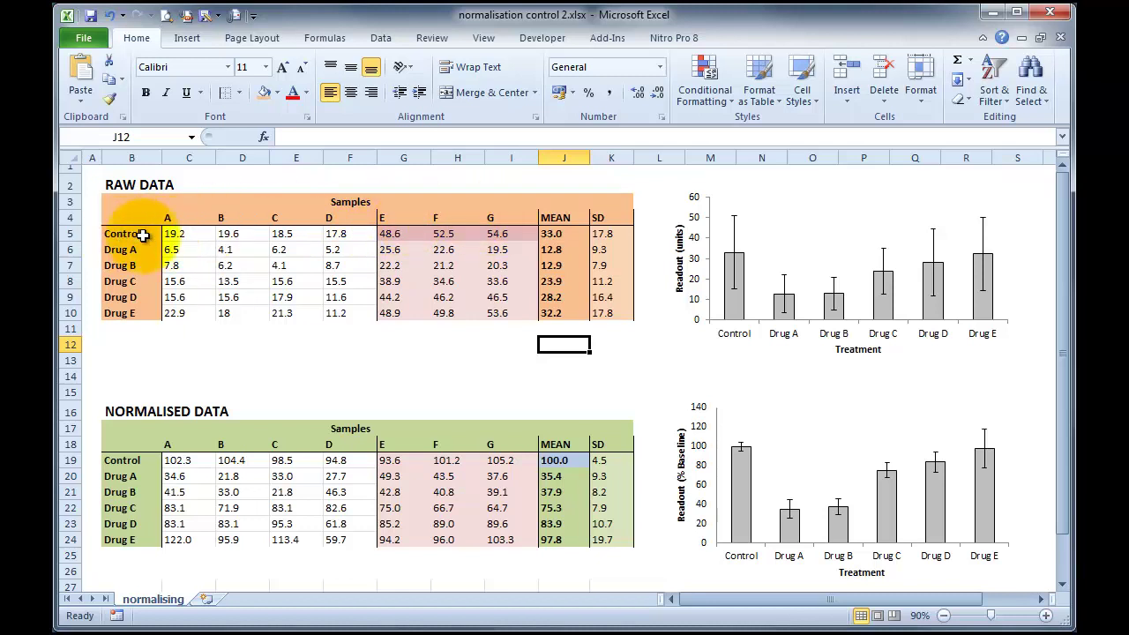
# In normalisation control 2.xlsx, compare the raw control values of samples A–D with E–G and check the control mean and SD
pyautogui.moveTo(173, 234); pyautogui.dragTo(335, 231)
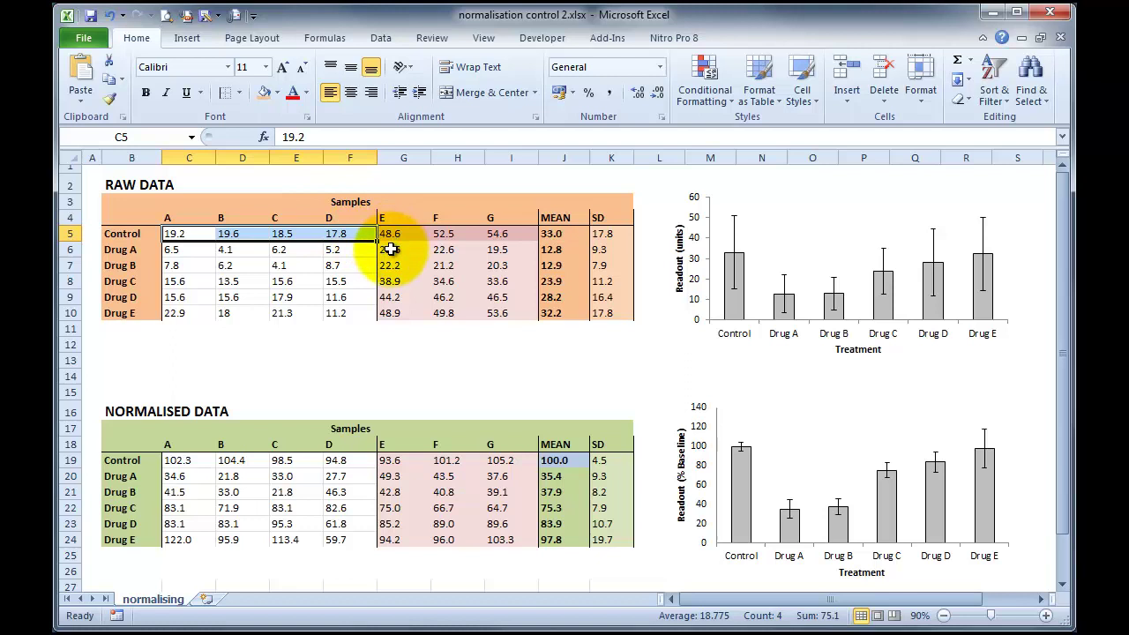
pyautogui.moveTo(396, 236); pyautogui.dragTo(500, 237)
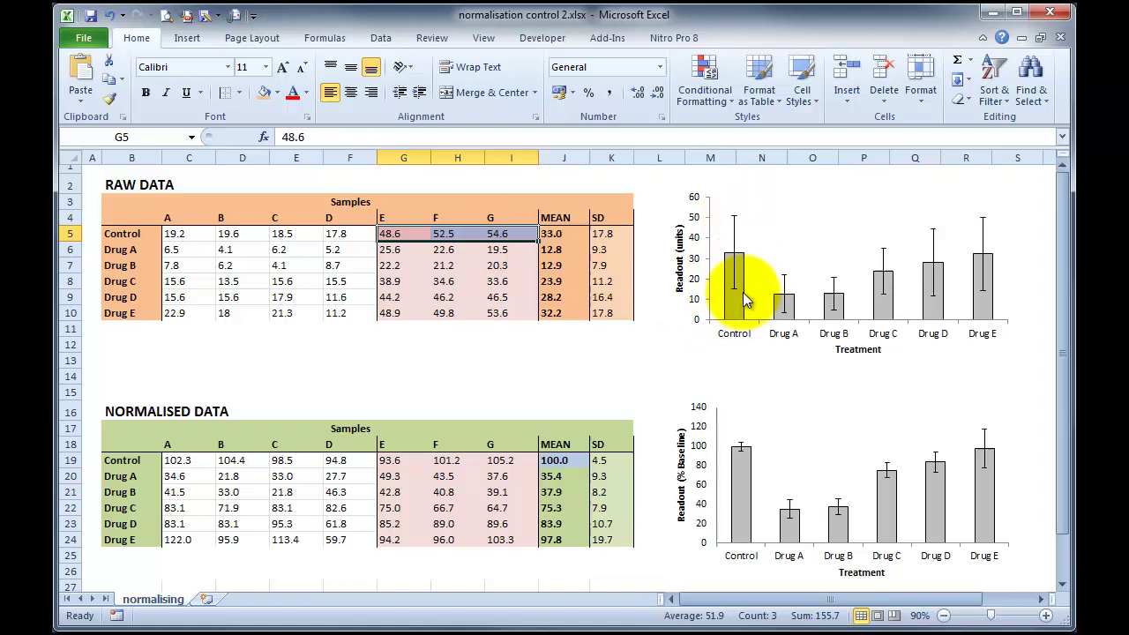
pyautogui.click(568, 234)
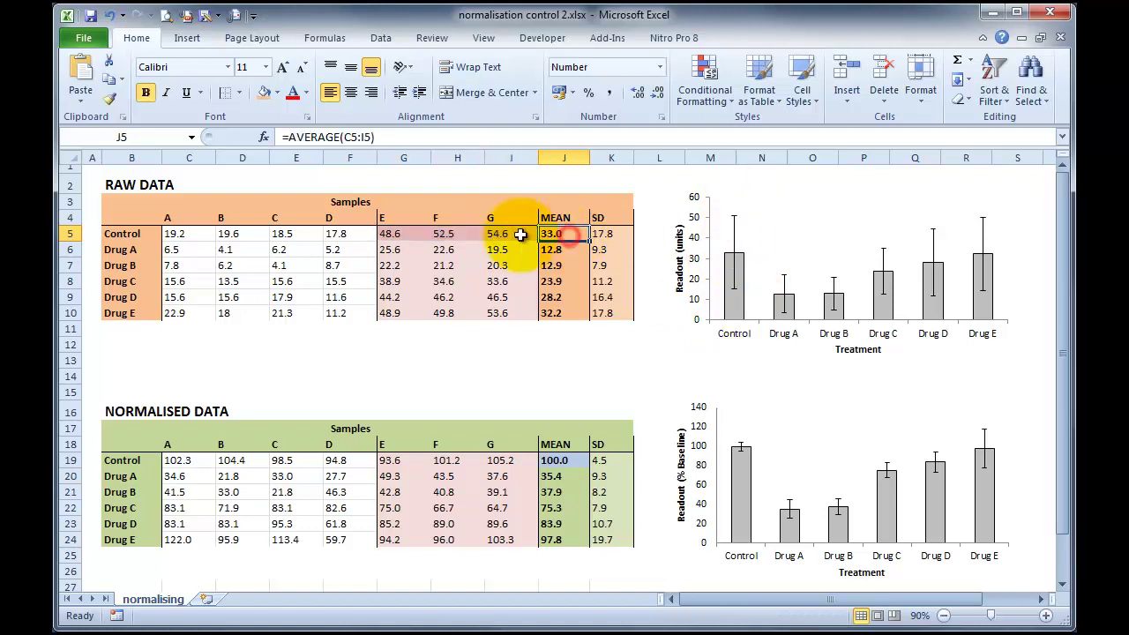
pyautogui.moveTo(512, 234); pyautogui.dragTo(171, 234)
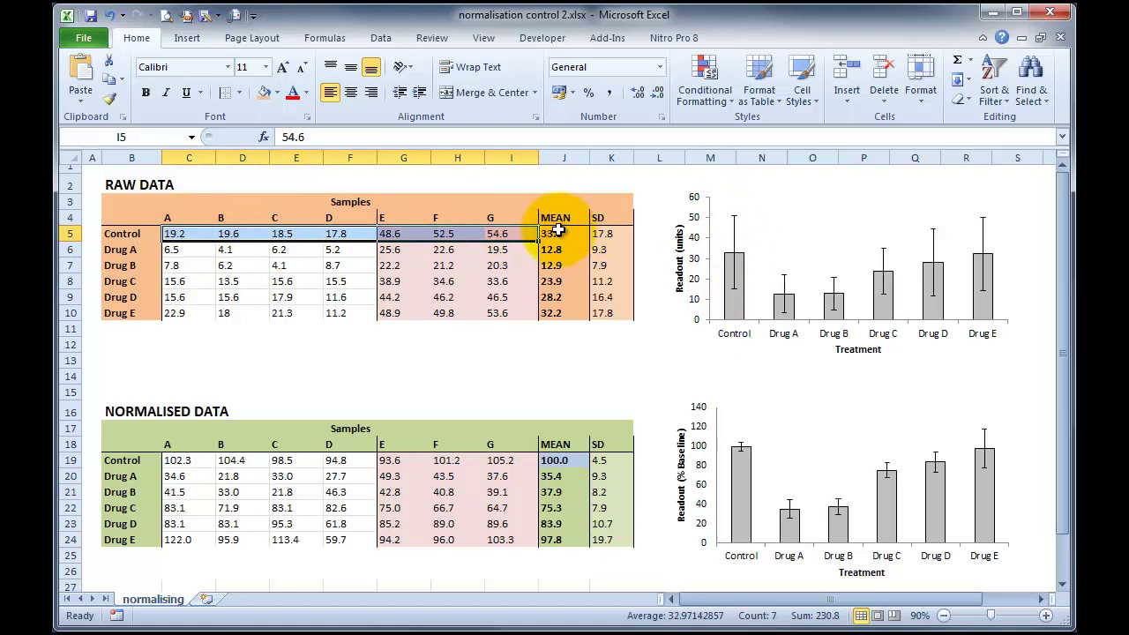
pyautogui.click(607, 235)
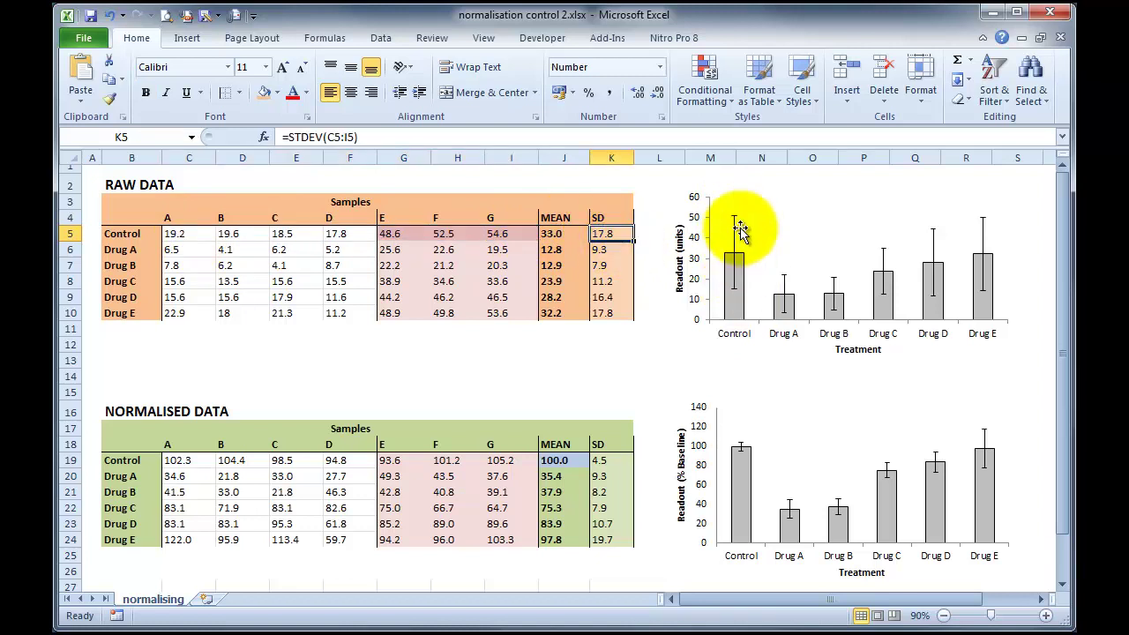
pyautogui.moveTo(498, 235); pyautogui.dragTo(396, 233)
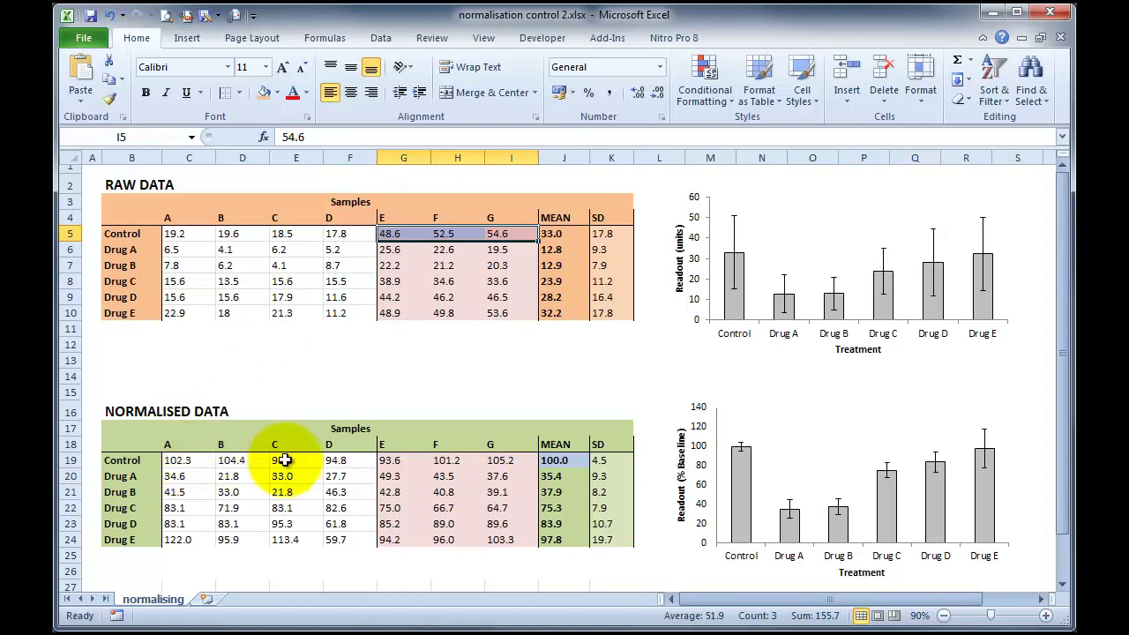
# Inspect the normalisation formulas for samples A to D and the raw control range C5:F5 they average
pyautogui.click(339, 459)
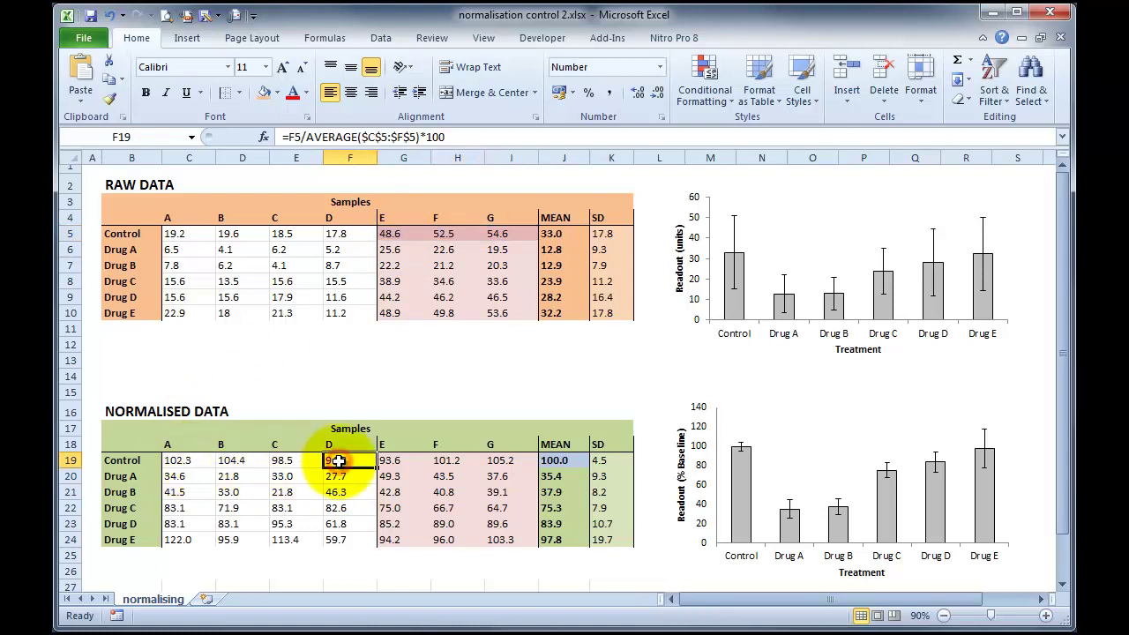
pyautogui.click(190, 461)
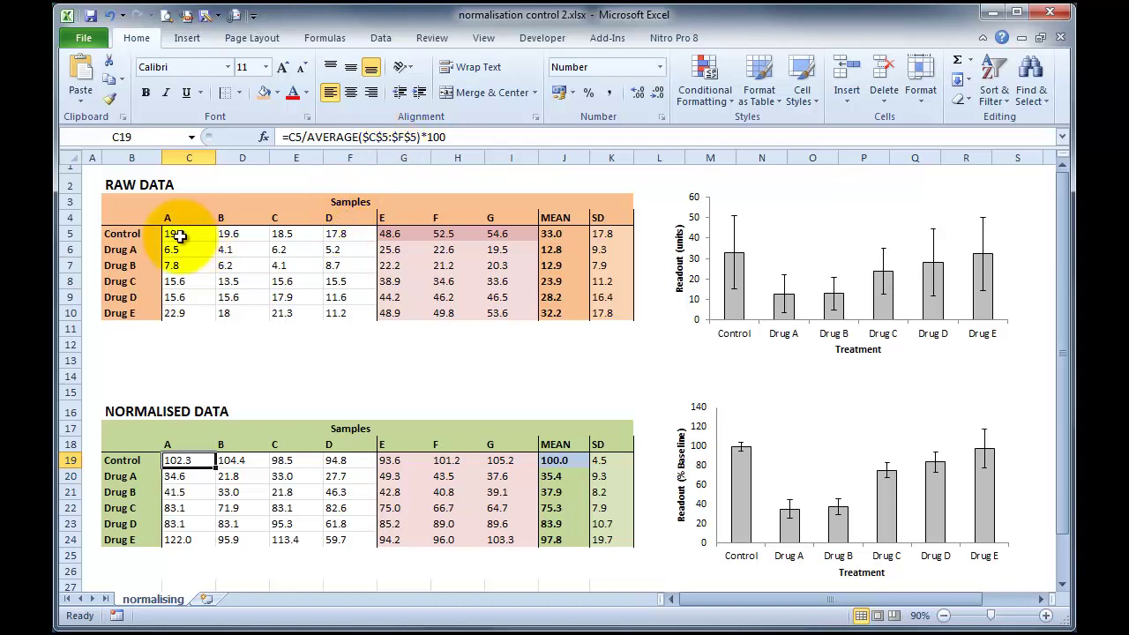
pyautogui.moveTo(179, 233); pyautogui.dragTo(349, 234)
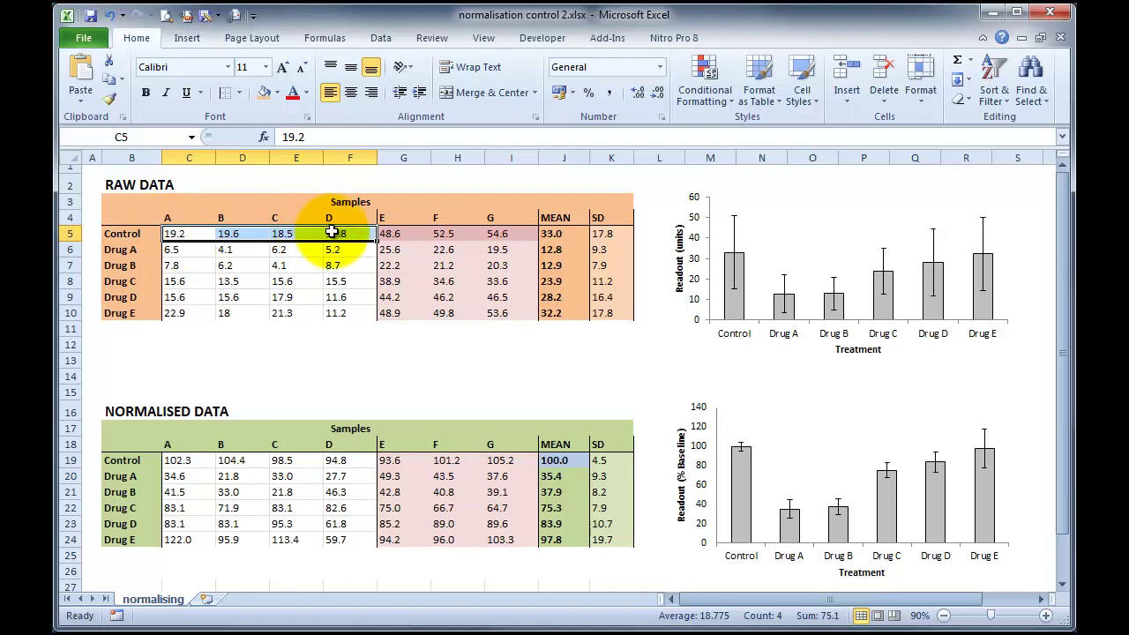
pyautogui.click(175, 461)
pyautogui.click(226, 460)
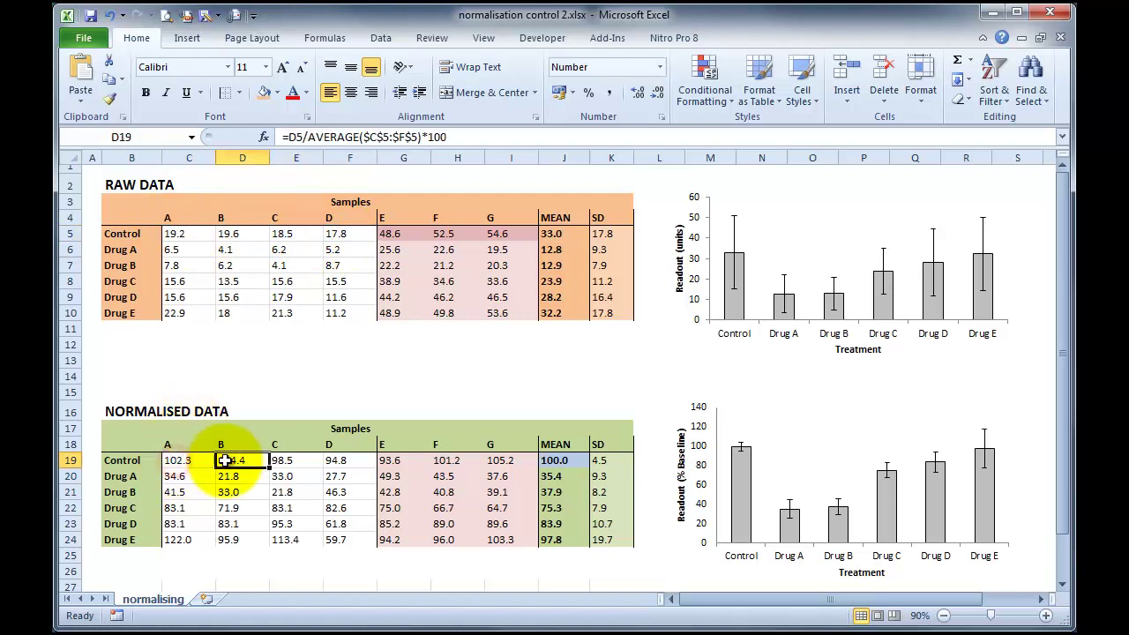
pyautogui.click(296, 460)
pyautogui.click(347, 476)
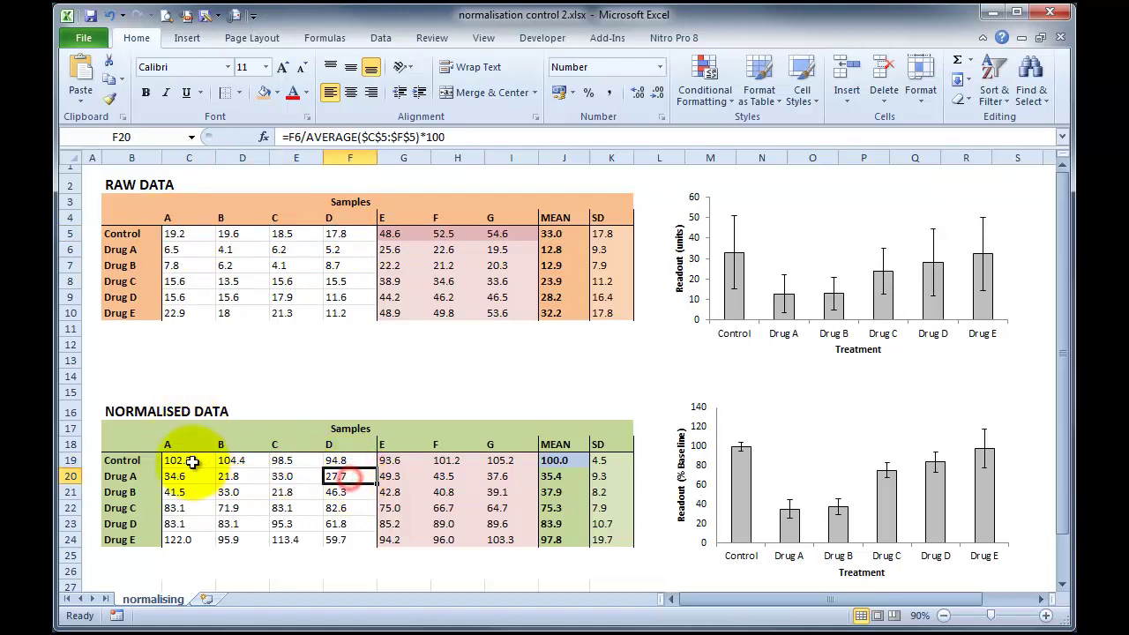
# Check that normalised samples A–D use raw controls C5:F5 and that the E–G control normalisation uses raw controls G5:I5
pyautogui.moveTo(191, 460); pyautogui.dragTo(353, 533)
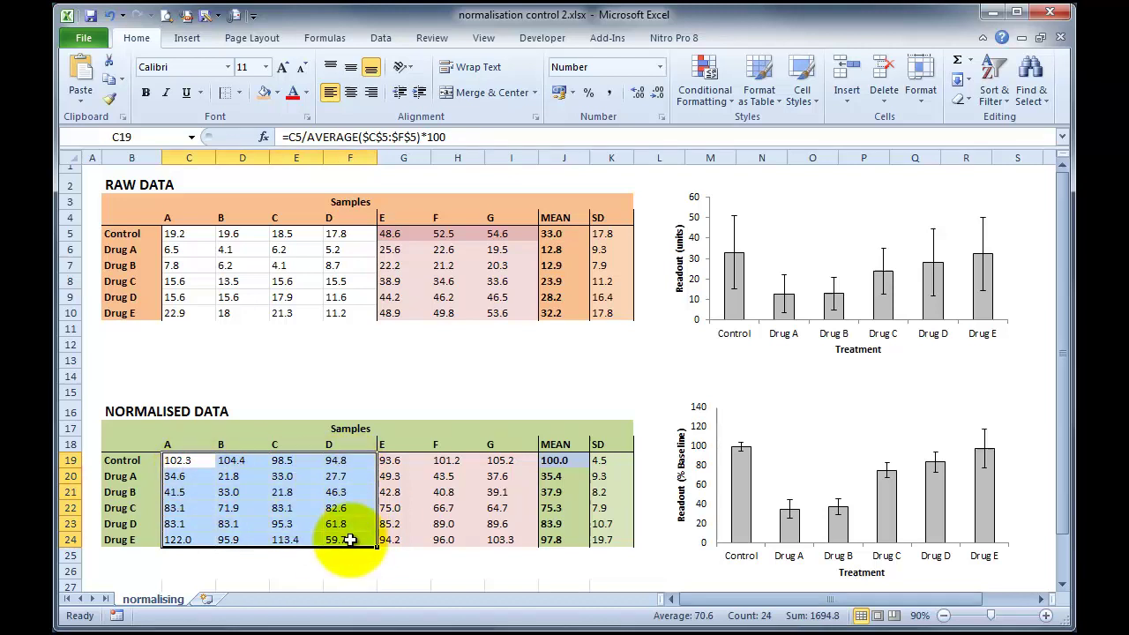
pyautogui.moveTo(340, 234); pyautogui.dragTo(189, 232)
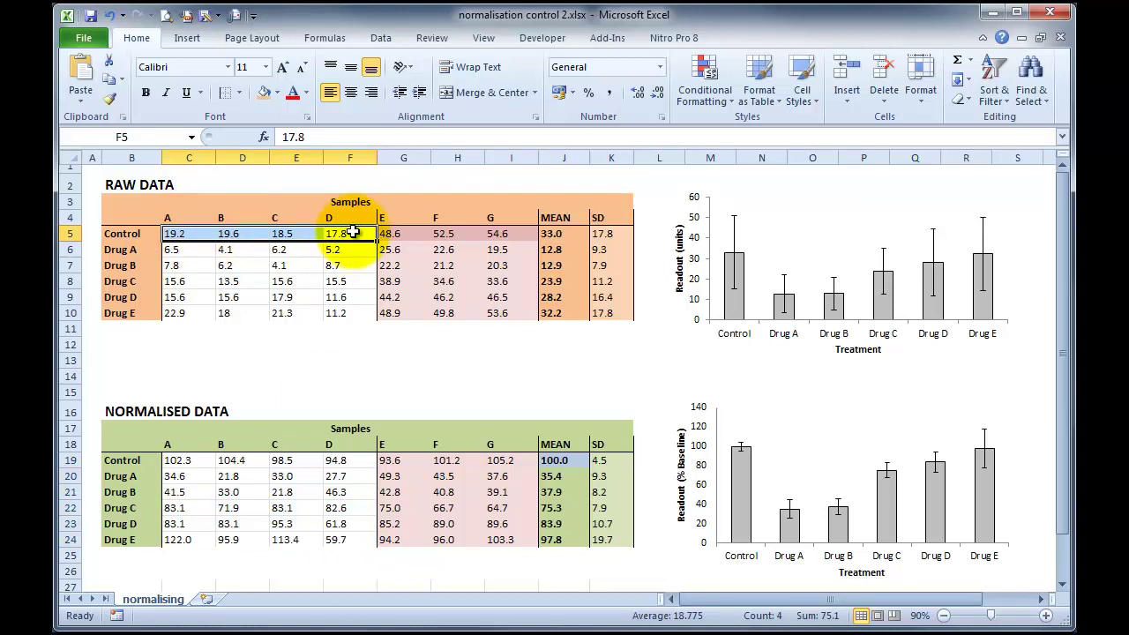
pyautogui.moveTo(388, 460); pyautogui.dragTo(500, 461)
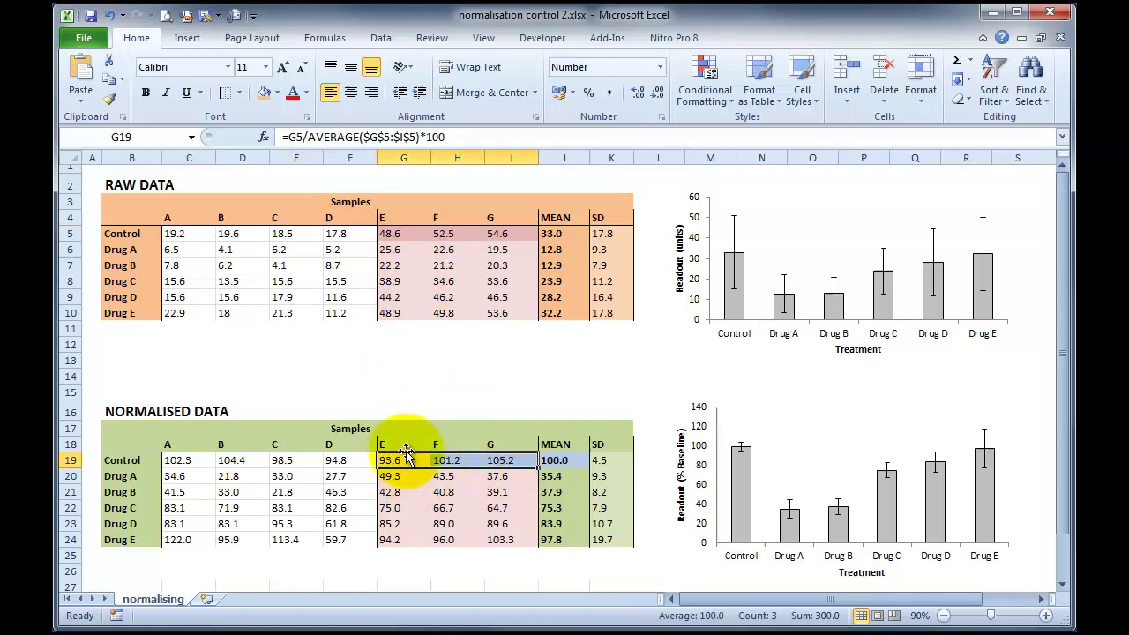
pyautogui.moveTo(389, 233); pyautogui.dragTo(501, 234)
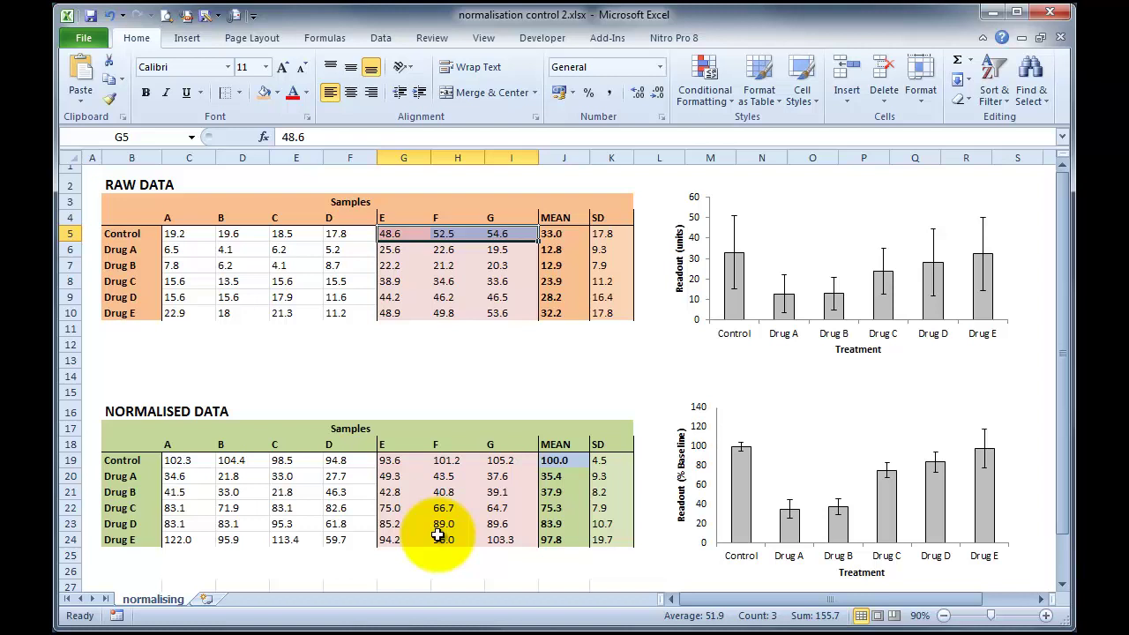
# Review the raw drug-treatment values C6:I10 and the normalised E–G controls G19:I19 against the normalised data chart
pyautogui.click(172, 250)
pyautogui.moveTo(239, 253); pyautogui.dragTo(496, 313)
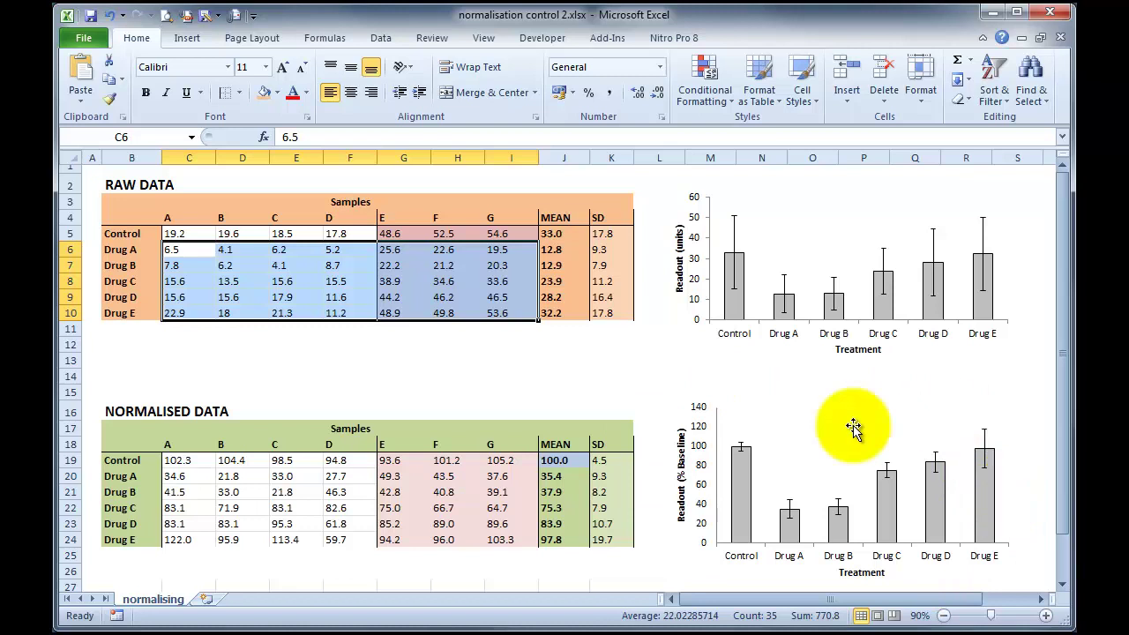
pyautogui.moveTo(395, 461); pyautogui.dragTo(493, 460)
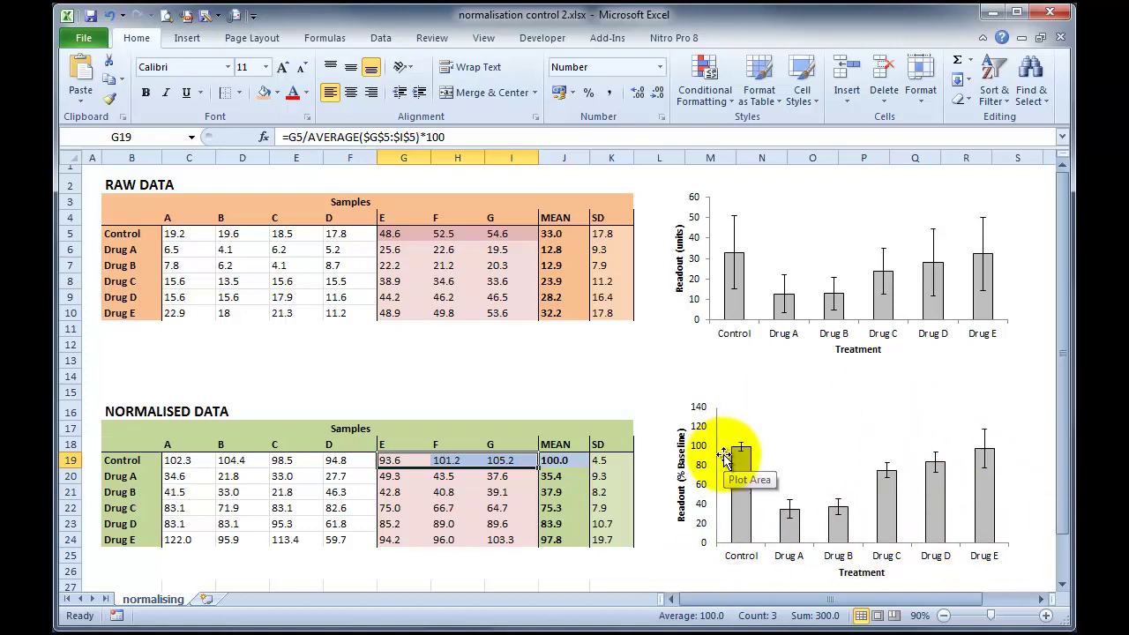
pyautogui.click(607, 555)
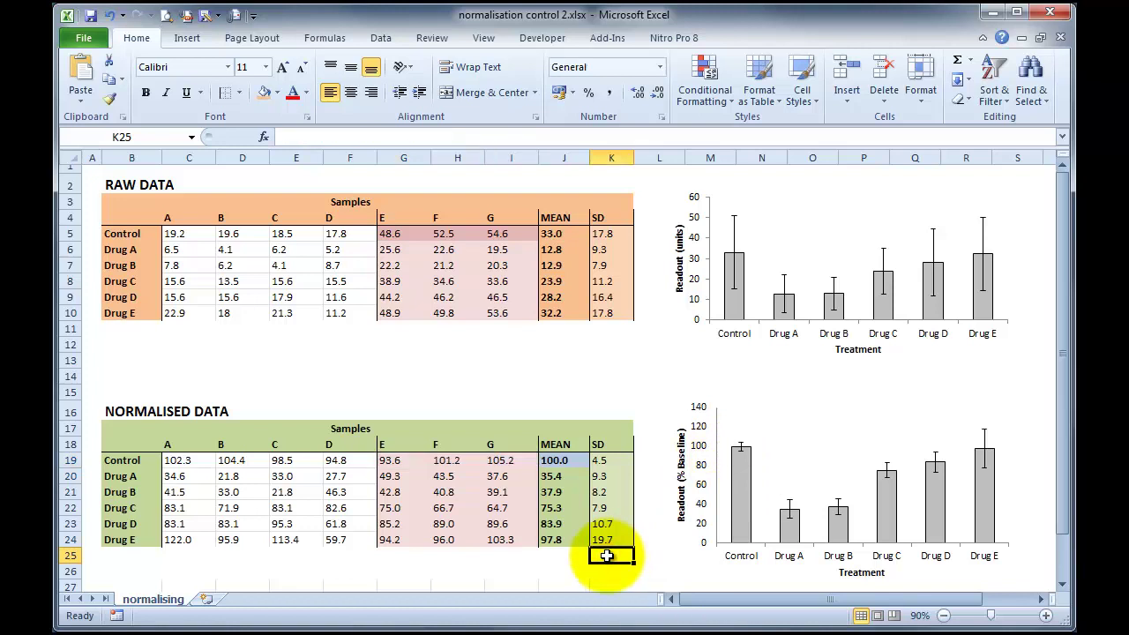